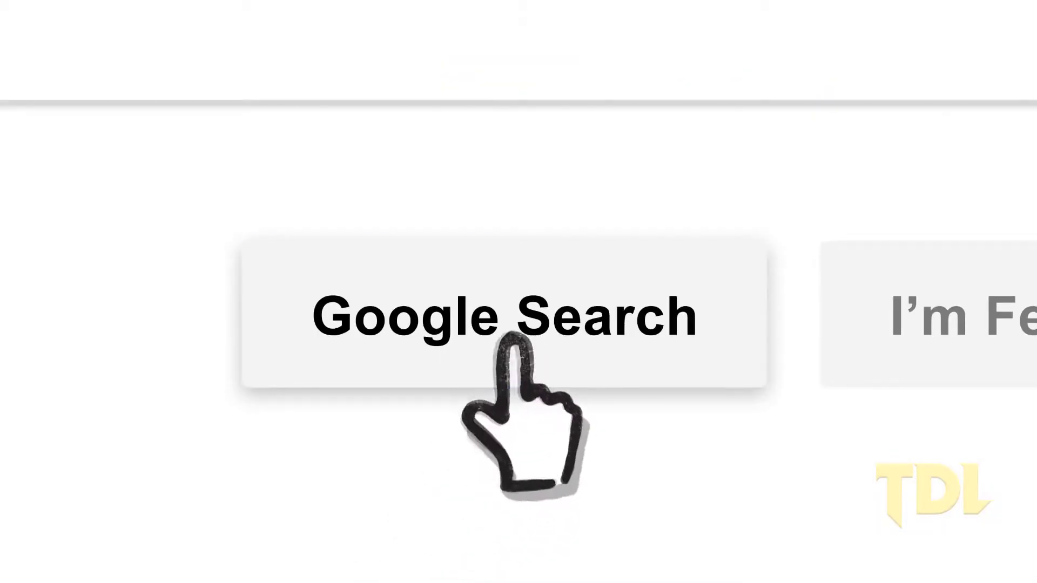
pyautogui.click(516, 338)
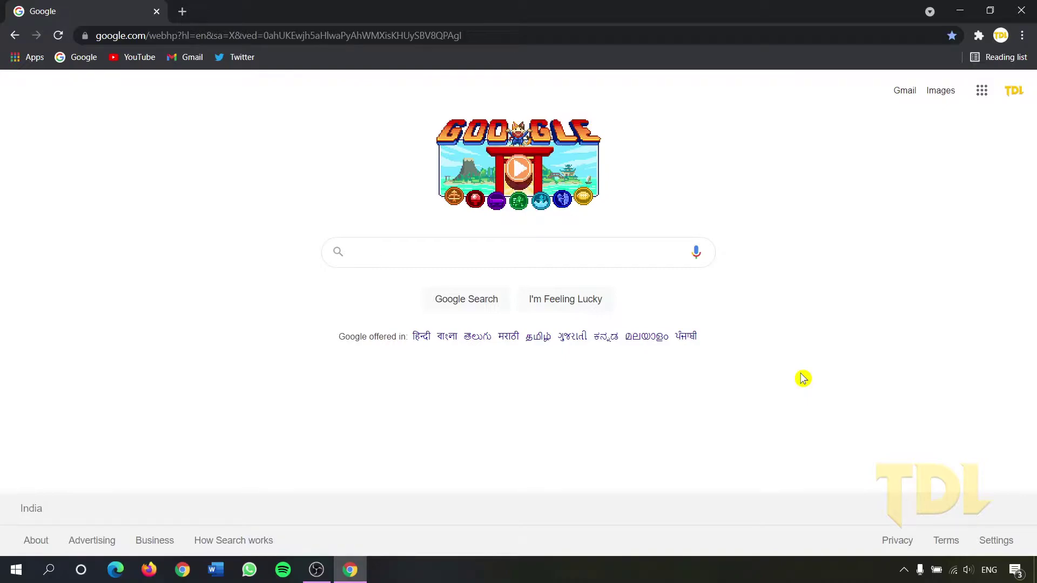
# Step: Search for mountains while excluding Pinterest, using the query "mountains -pinterest.com"
pyautogui.click(634, 254)
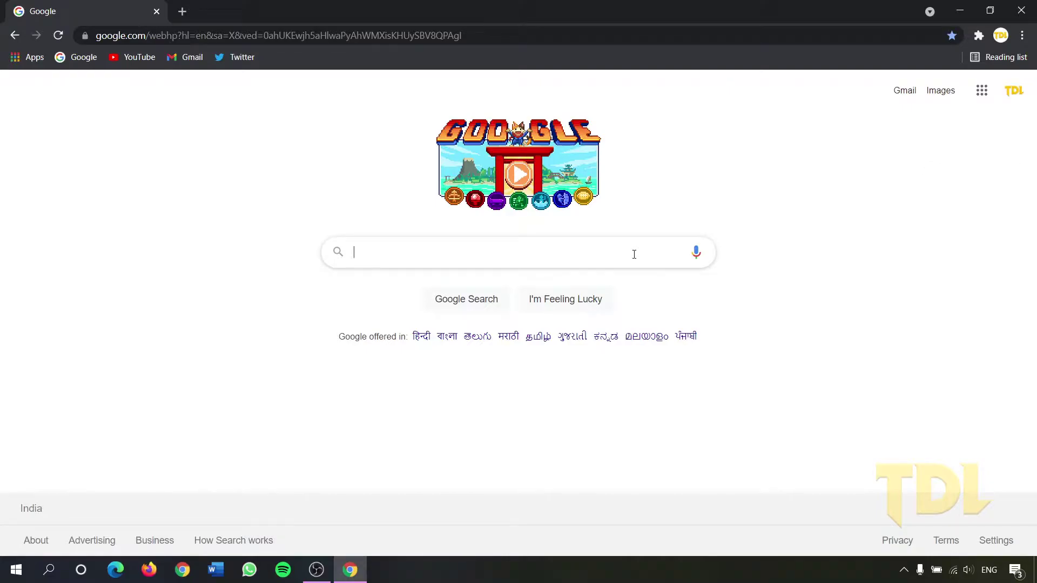
pyautogui.write('mountains ')
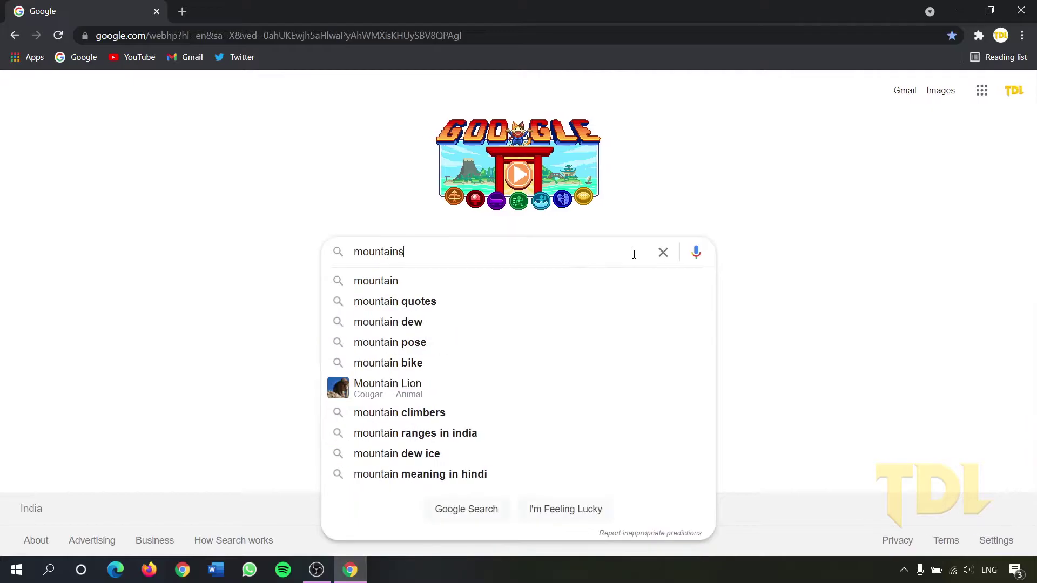
pyautogui.write('-')
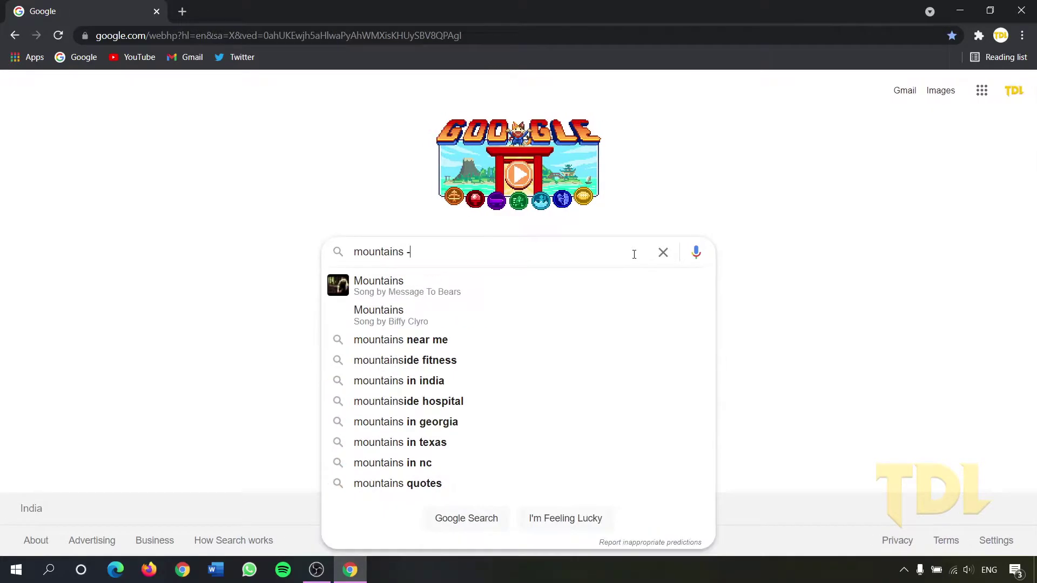
pyautogui.write('pint')
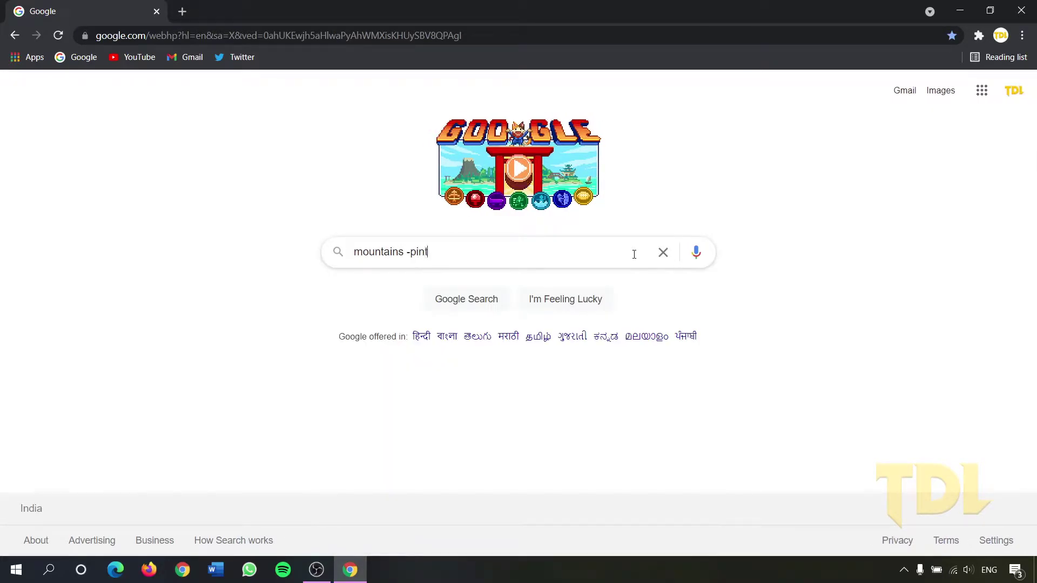
pyautogui.write('erest.c')
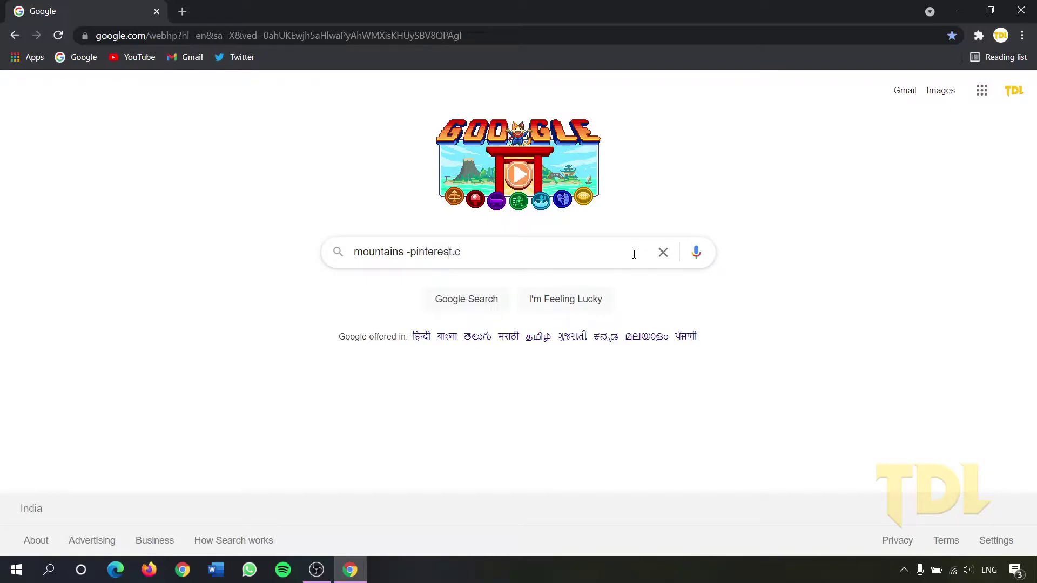
pyautogui.press('Return')
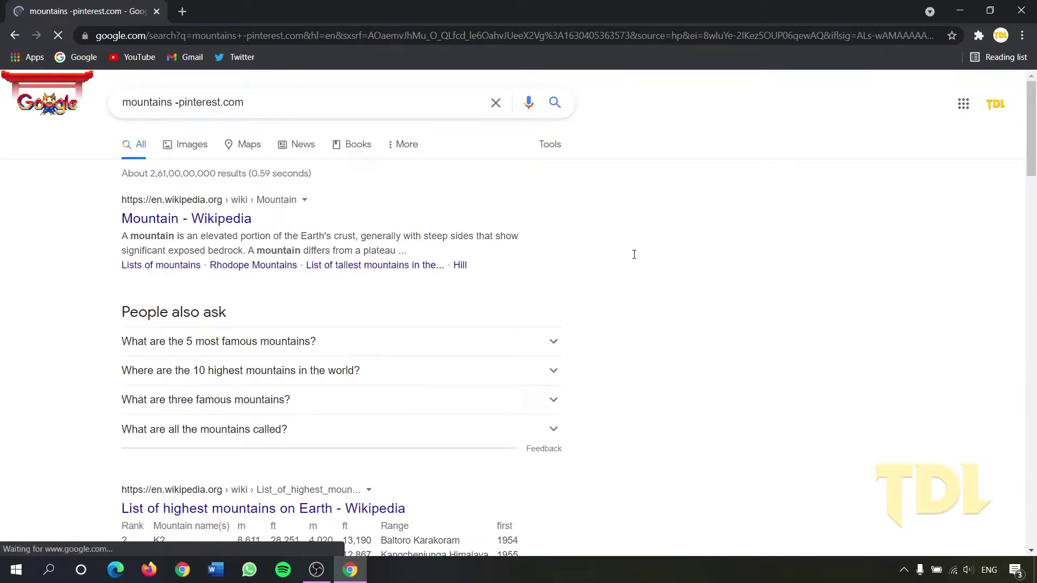
# Step: Switch to the image results for the Pinterest-free mountains search and look through them
pyautogui.click(184, 155)
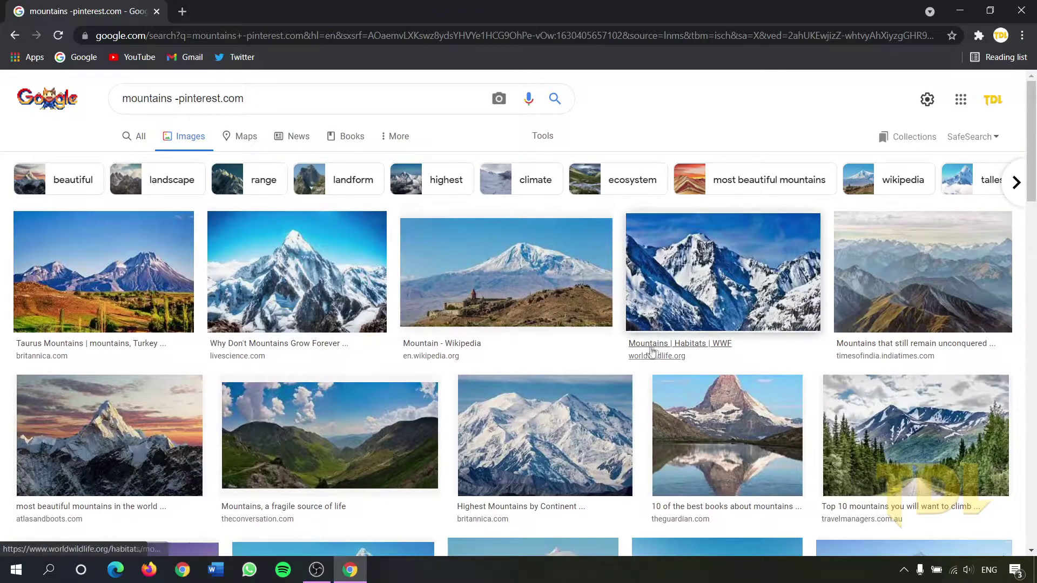
pyautogui.scroll(-4, 684, 354)
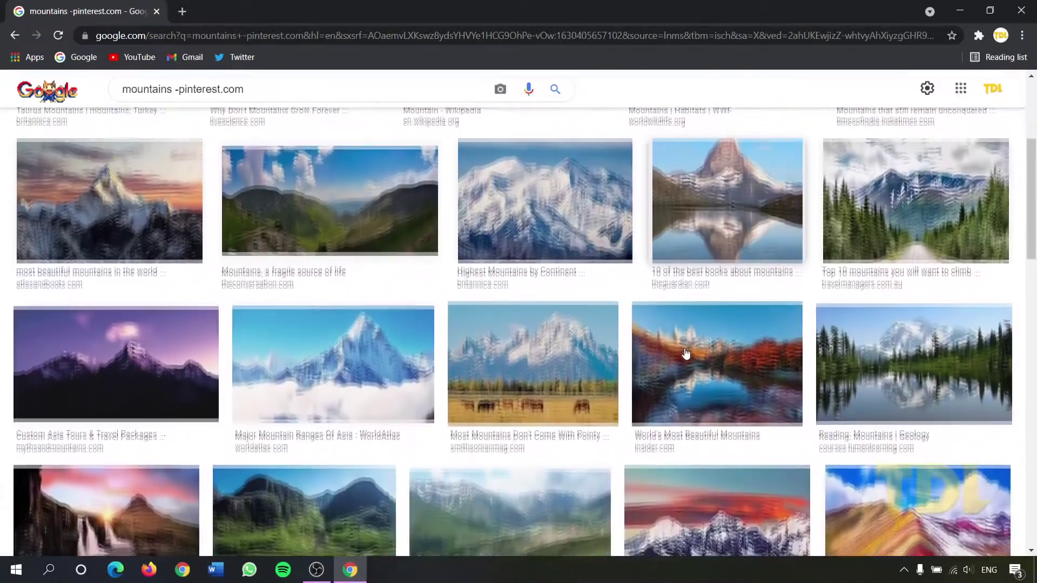
pyautogui.scroll(4, 685, 354)
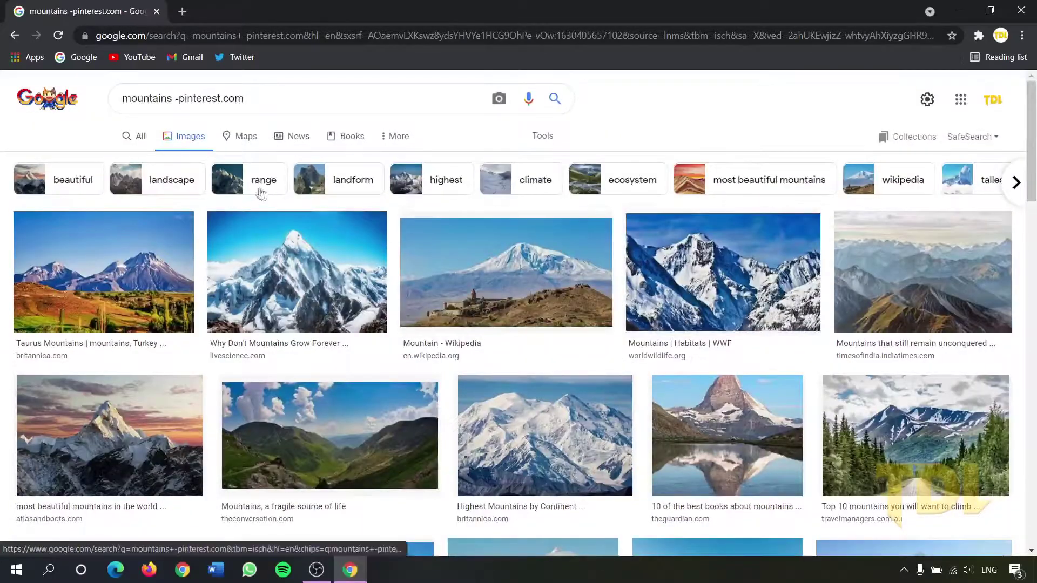
# Step: Change the image search query to "mountains +gettyimages.com", look through the images and switch to all results
pyautogui.click(268, 103)
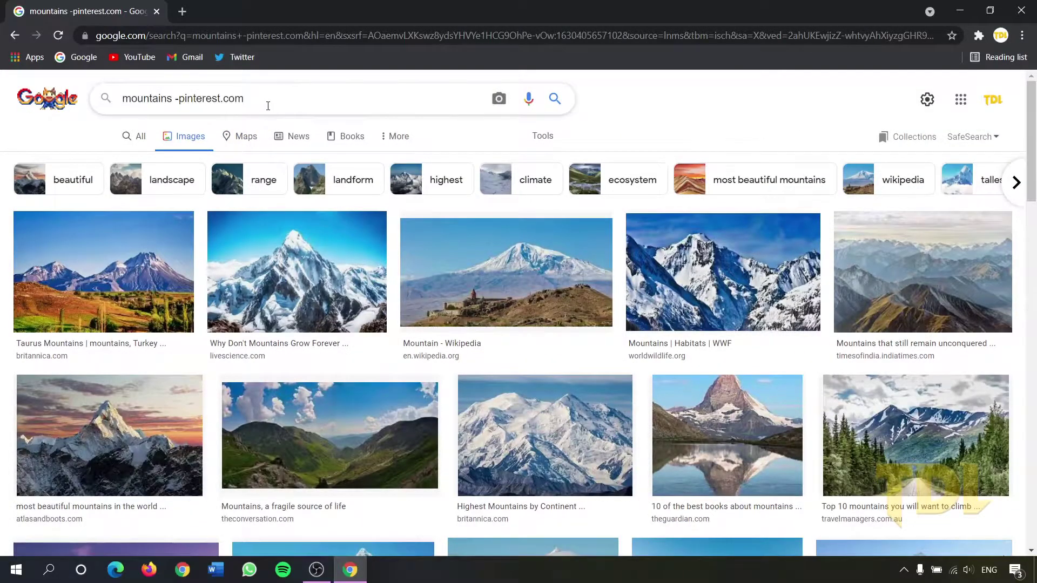
pyautogui.press('BackSpace')
pyautogui.press('BackSpace')
pyautogui.press('BackSpace')
pyautogui.write('+')
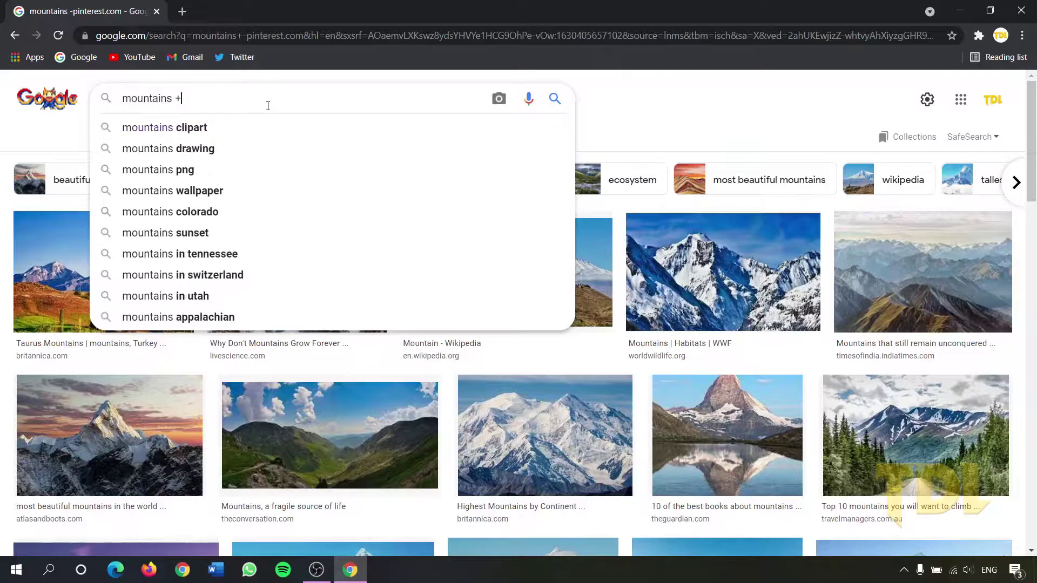
pyautogui.write('gettyimages.com')
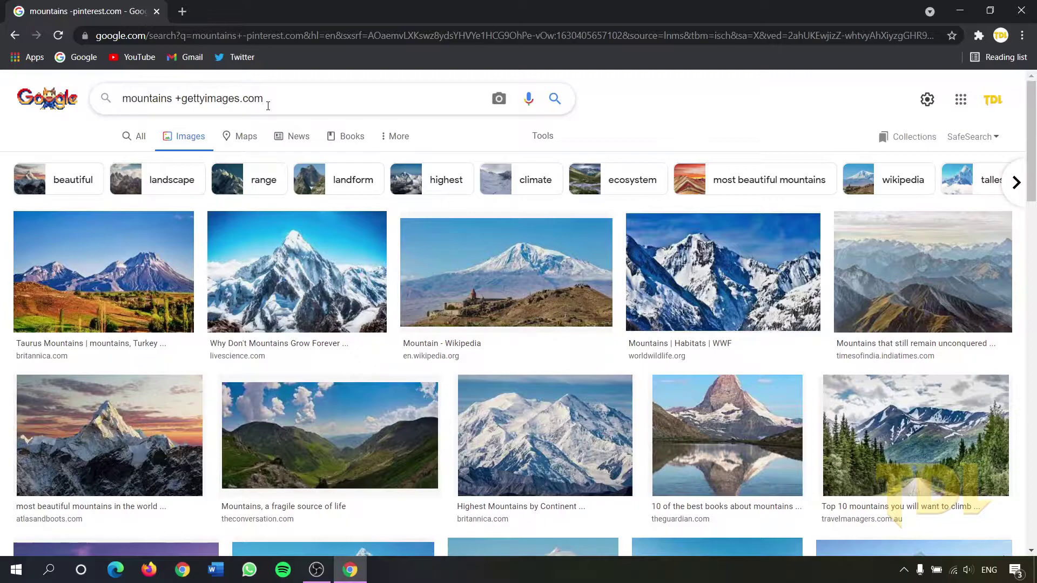
pyautogui.press('Return')
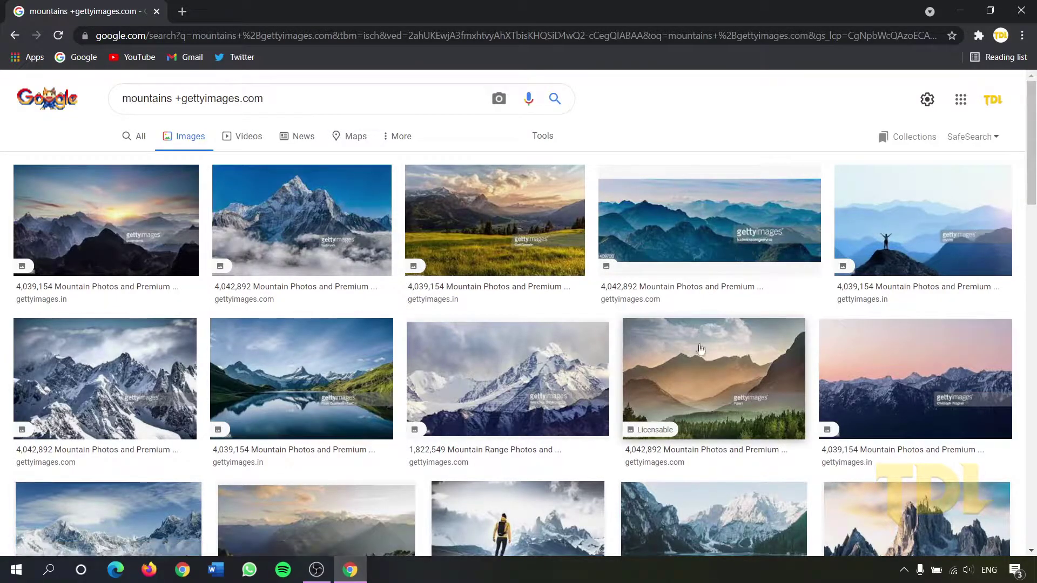
pyautogui.scroll(-4, 695, 387)
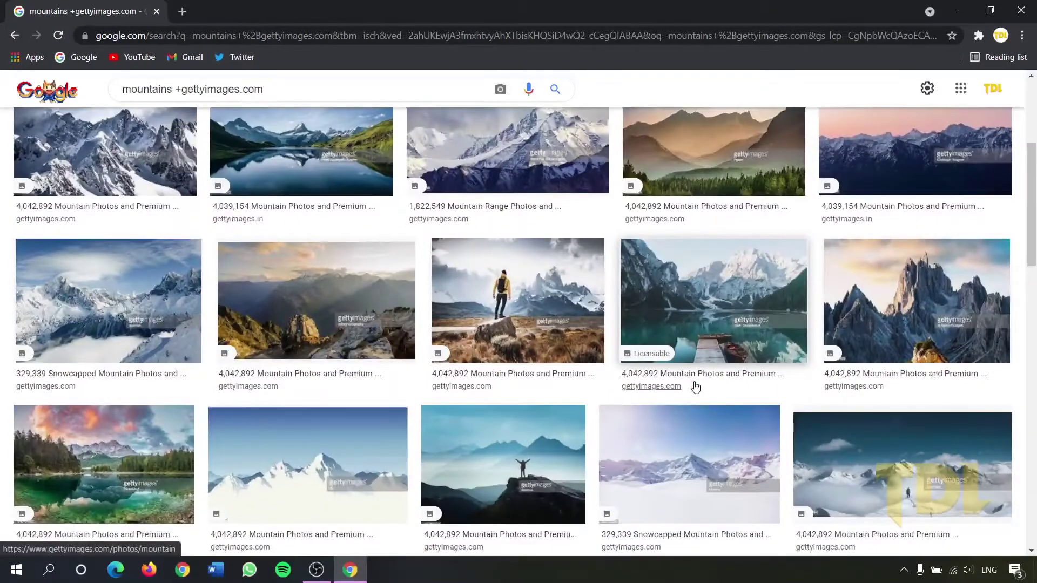
pyautogui.scroll(4, 696, 386)
pyautogui.click(146, 148)
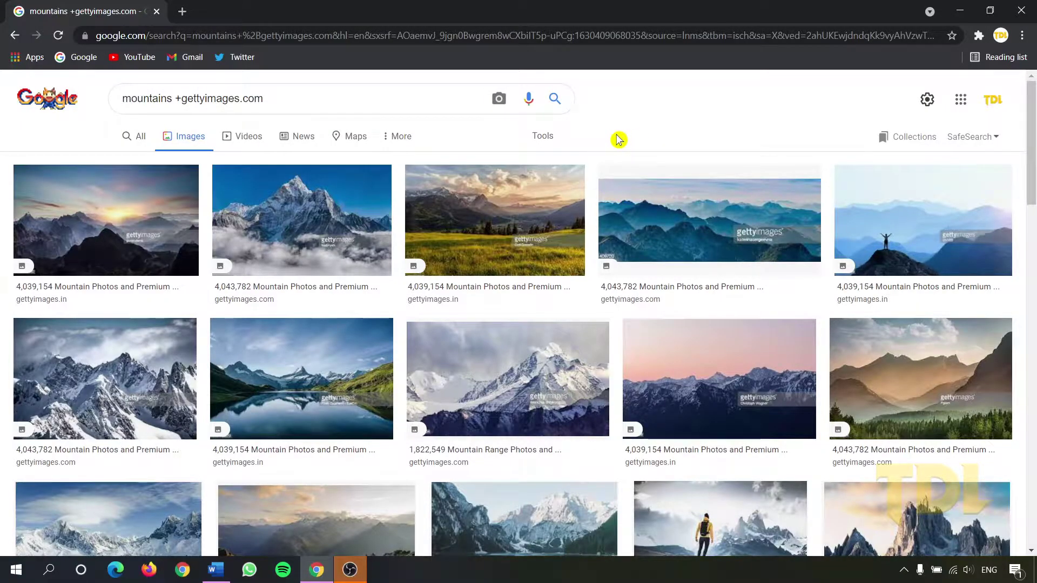
# Step: Examine the image filter options for size, color, type, time and usage rights
pyautogui.click(541, 138)
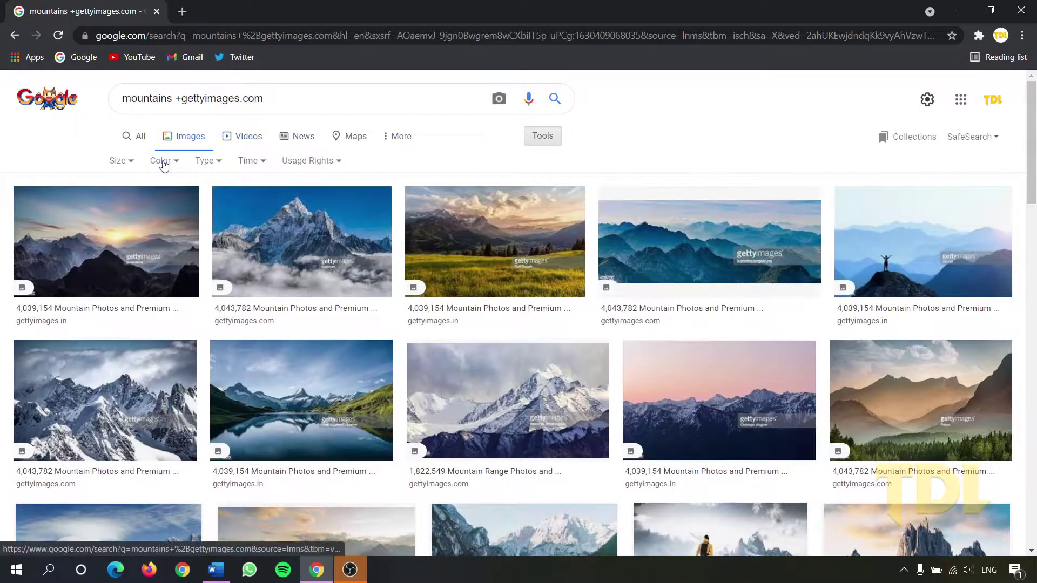
pyautogui.click(126, 162)
pyautogui.click(159, 162)
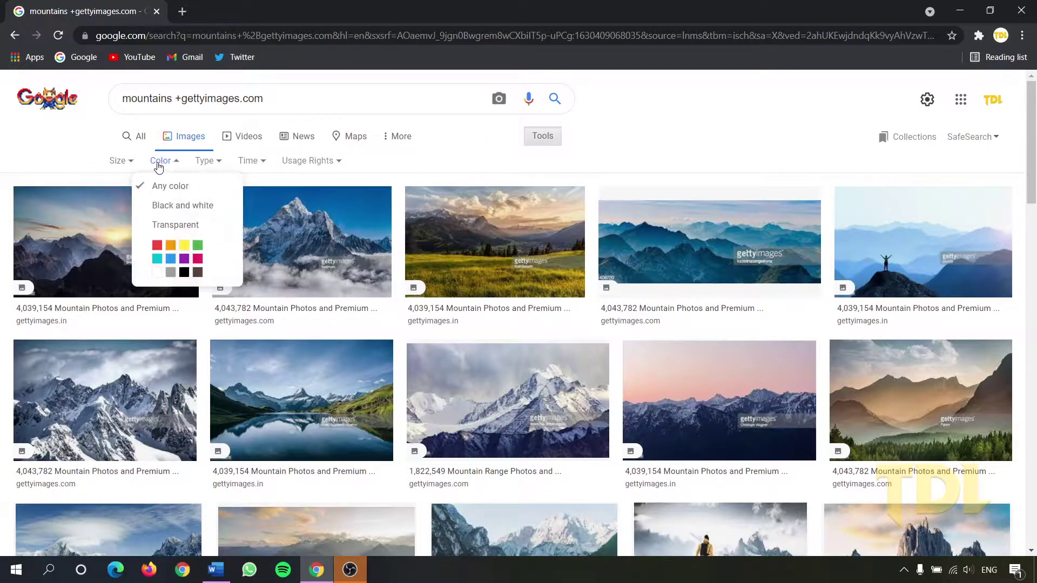
pyautogui.click(209, 165)
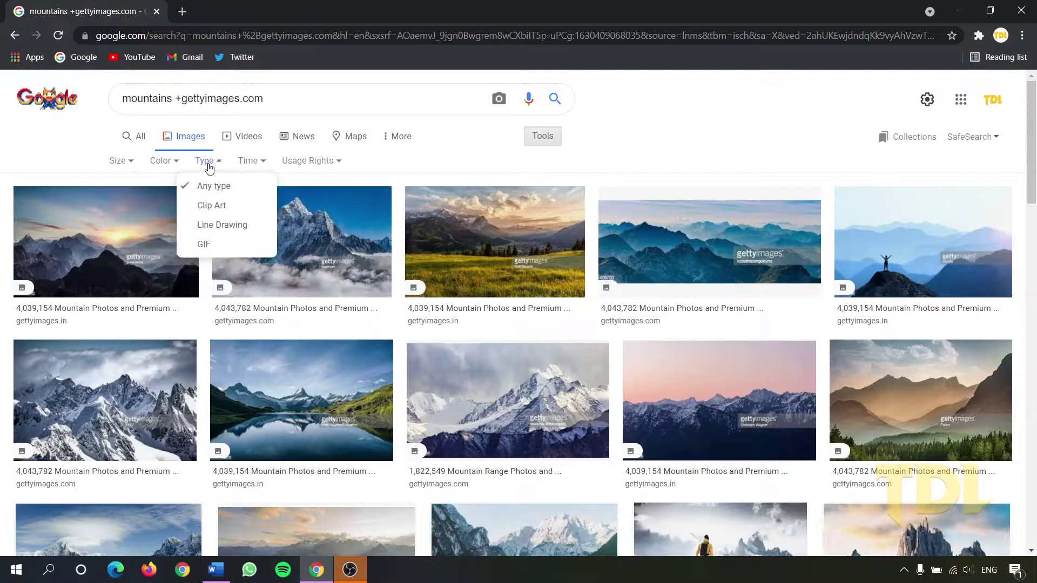
pyautogui.click(261, 168)
pyautogui.click(309, 164)
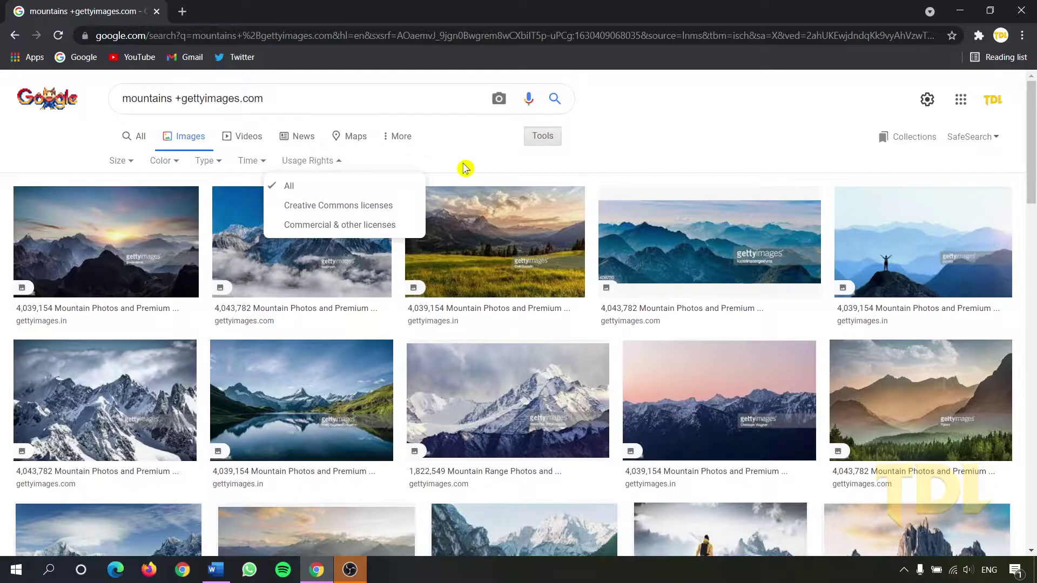
pyautogui.click(316, 163)
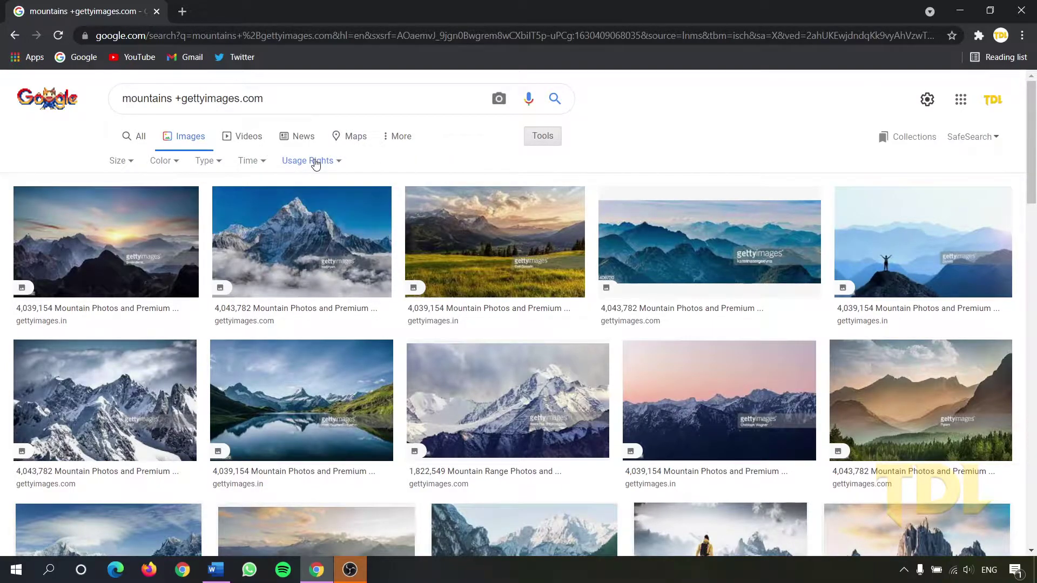
# Step: Extend the Getty Images mountains query with "before:2020" and look through all its results instead of only images
pyautogui.click(305, 97)
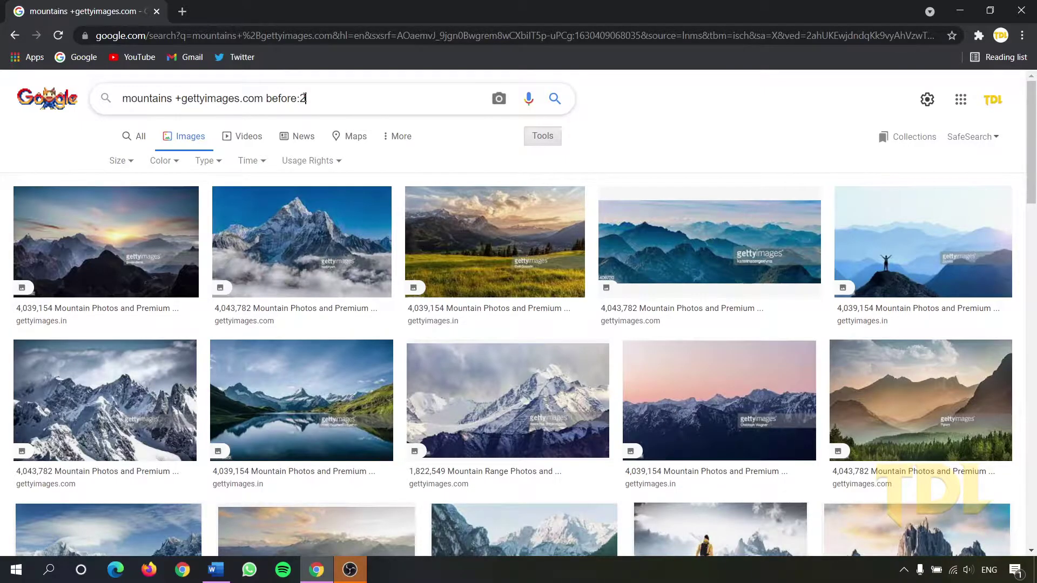
pyautogui.press('Return')
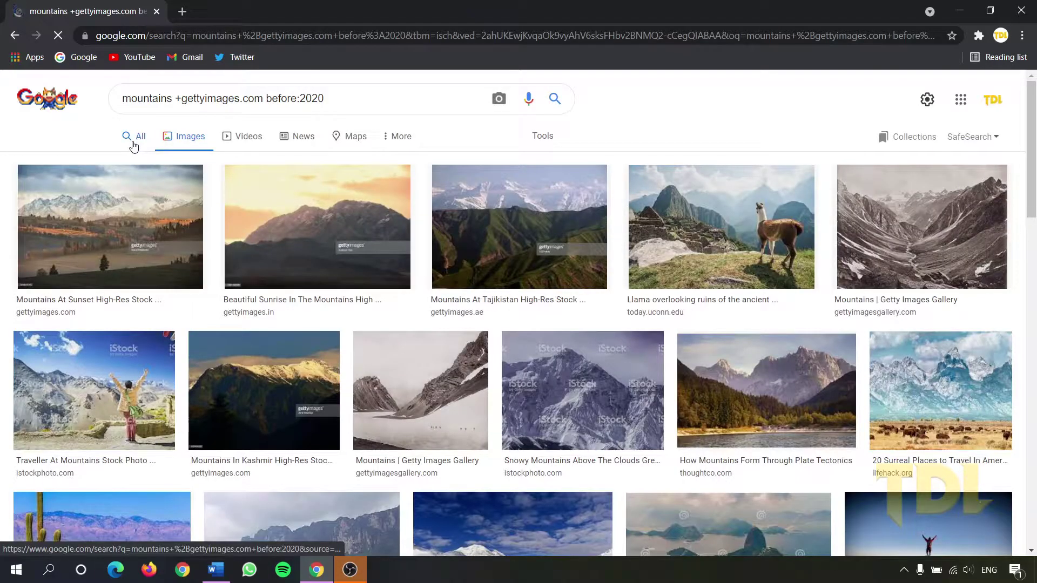
pyautogui.click(134, 146)
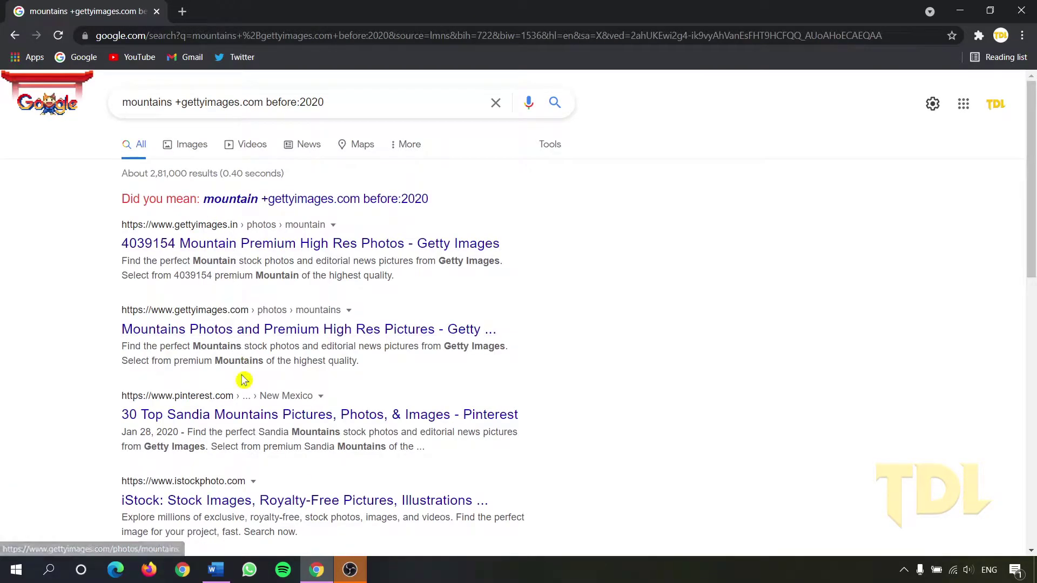
pyautogui.scroll(-2, 242, 378)
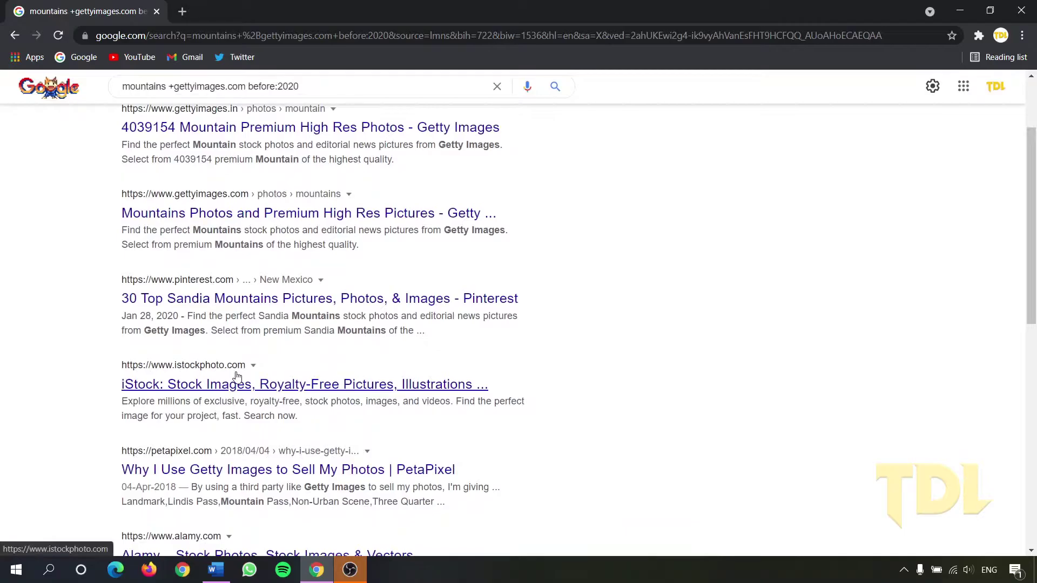
pyautogui.scroll(-6, 238, 376)
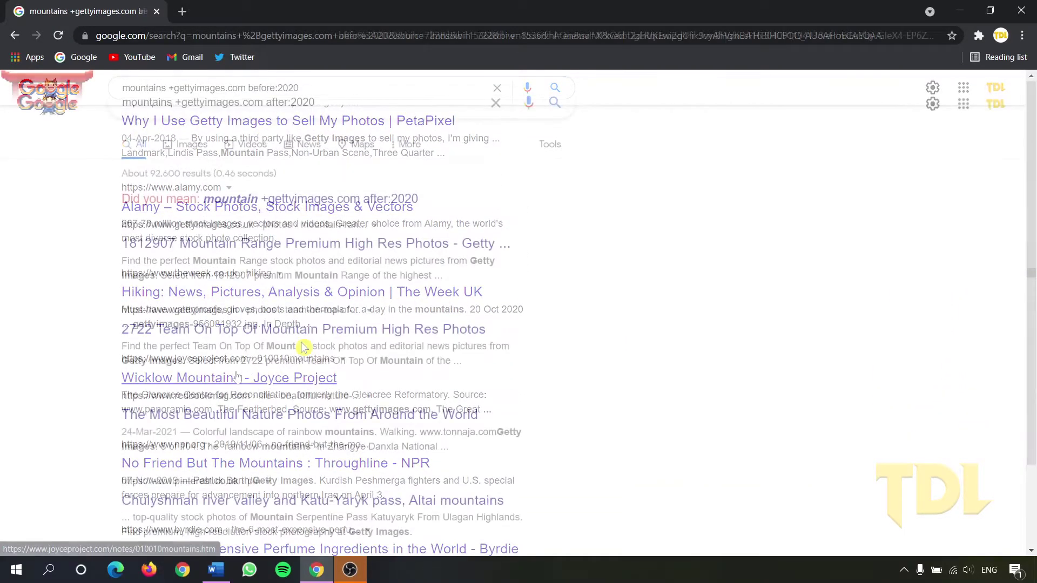
# Step: Look through the results of the query "mountains +gettyimages.com after:2020"
pyautogui.scroll(-4, 302, 348)
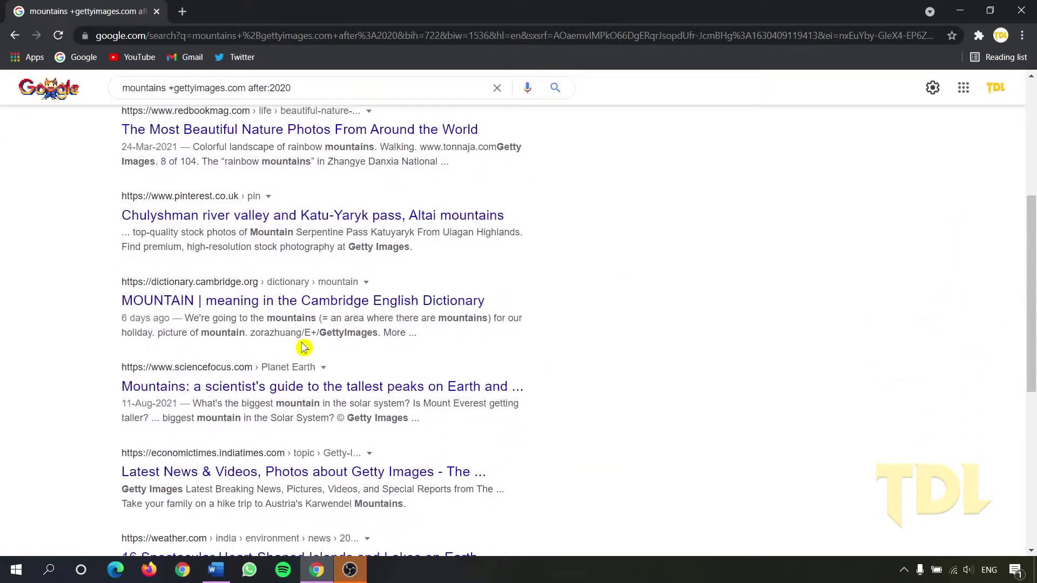
pyautogui.scroll(-6, 303, 348)
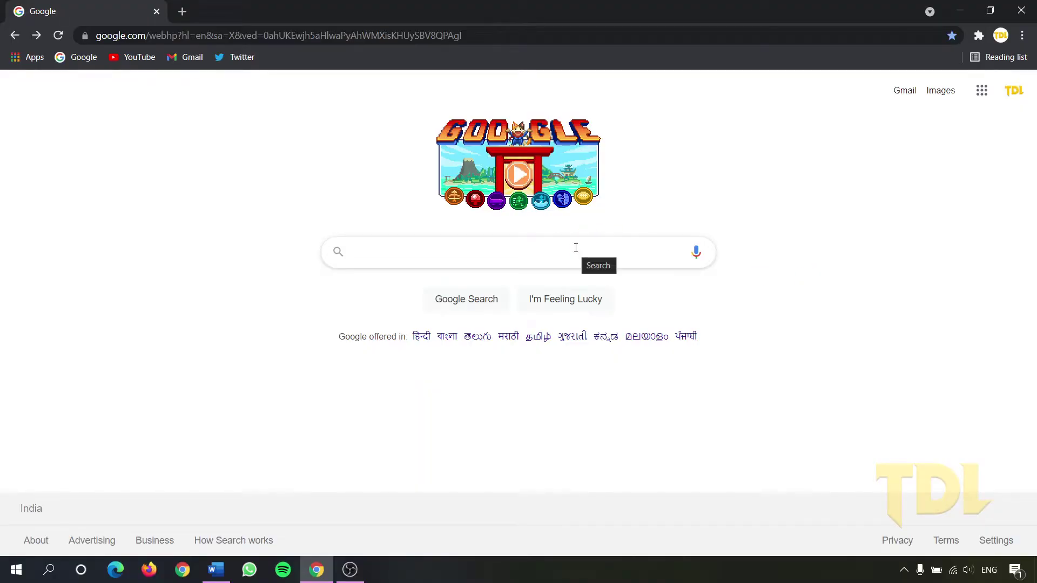
# Step: Search for websites similar to Zoom with the query "related:zoom.com" and look through the results
pyautogui.click(576, 248)
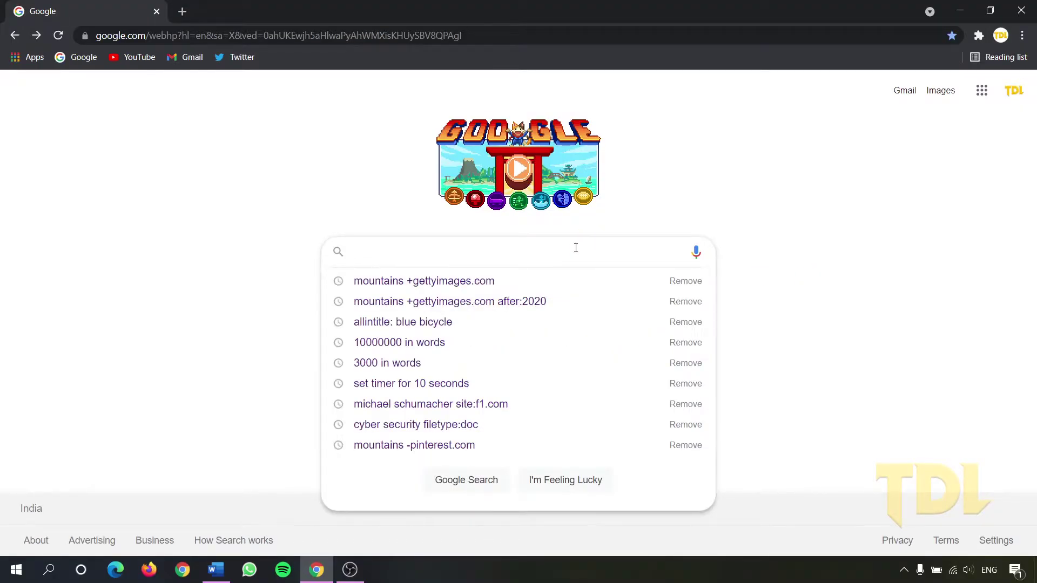
pyautogui.write('rela')
pyautogui.press('BackSpace')
pyautogui.write('lated:zoom.com')
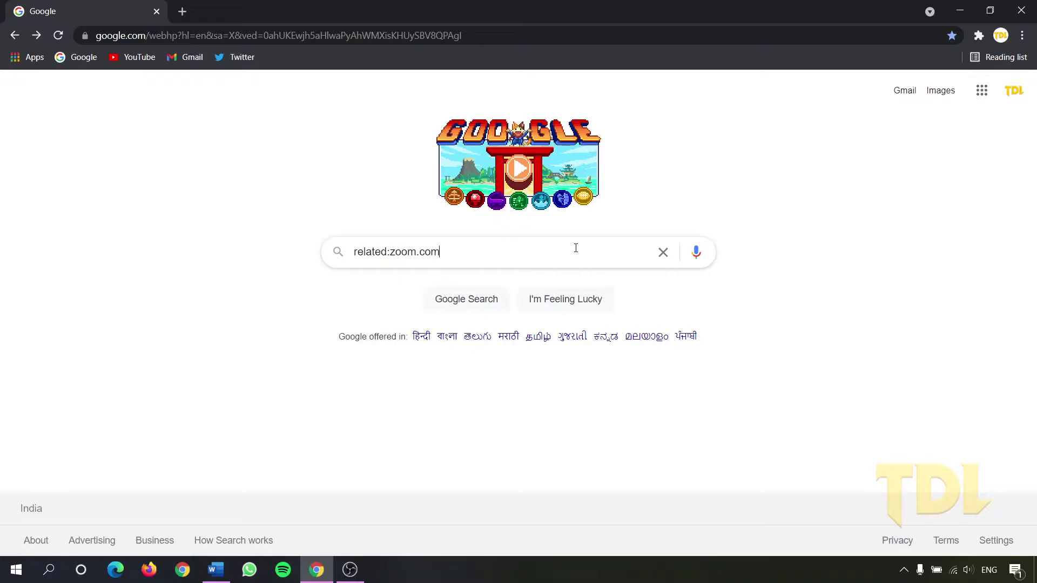
pyautogui.press('Return')
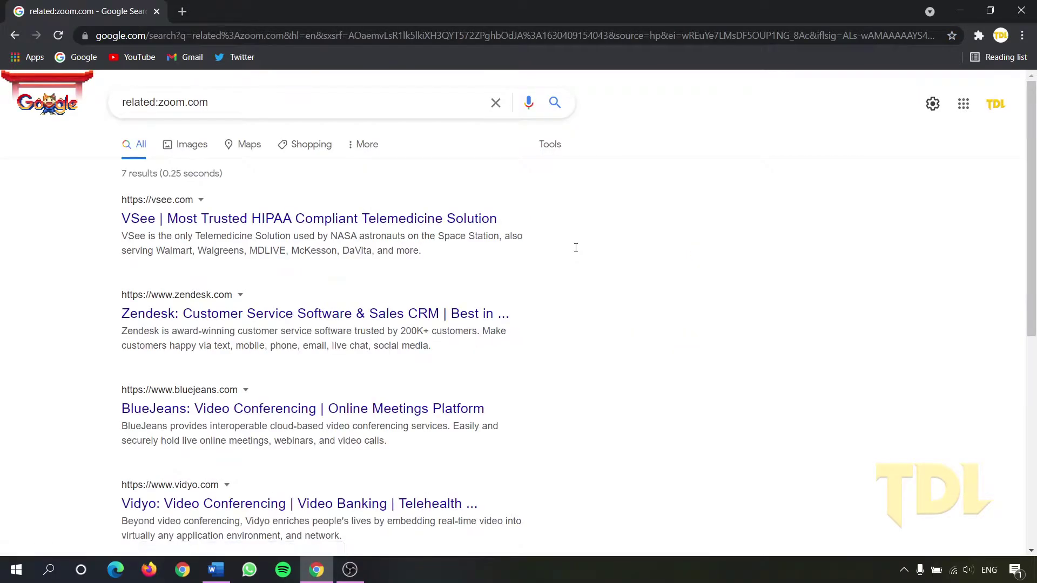
pyautogui.scroll(-5, 576, 248)
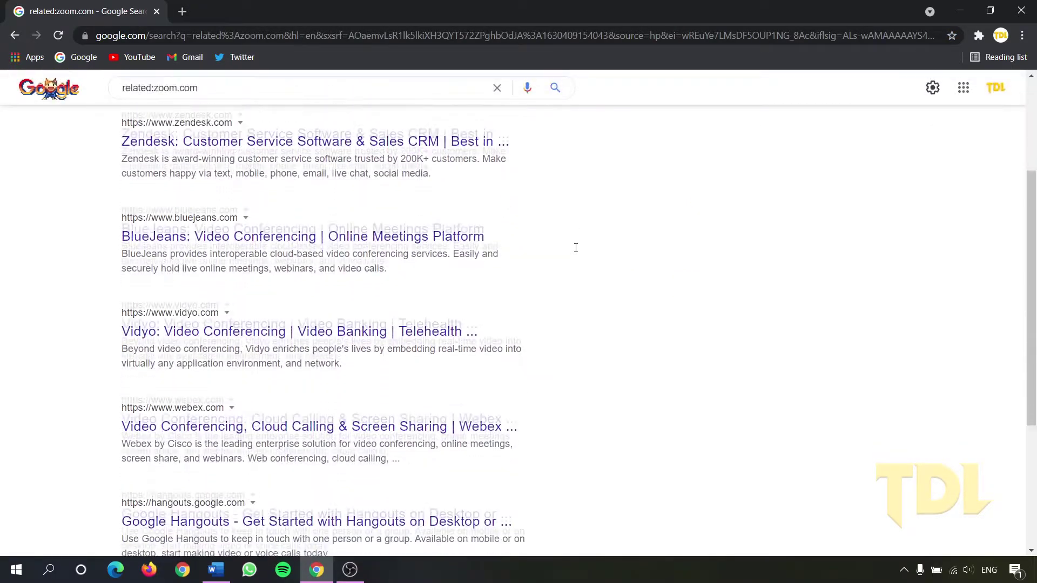
pyautogui.scroll(-3, 575, 247)
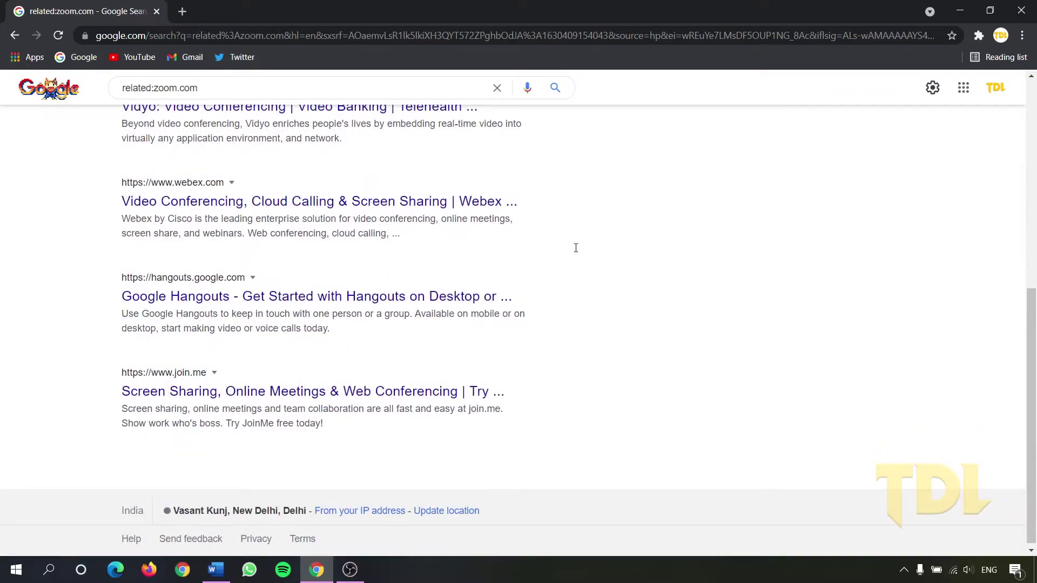